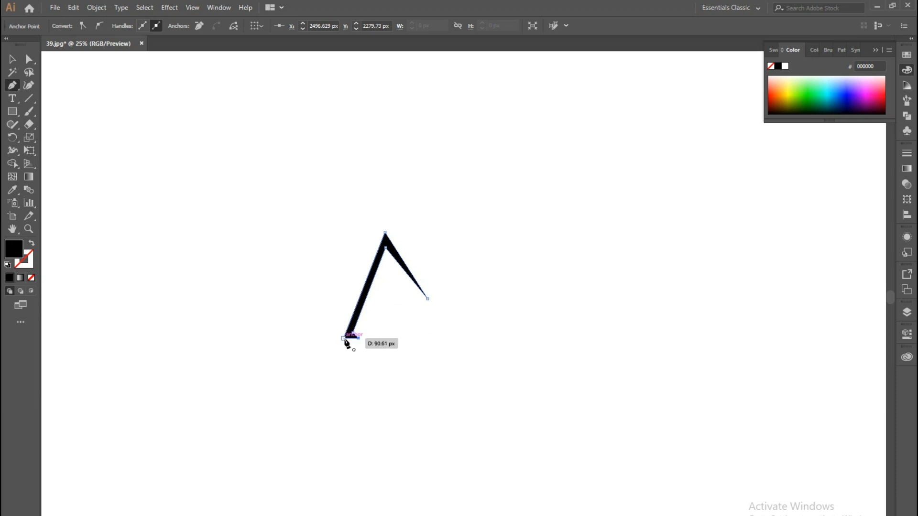
# - Enlarge the black gable shape around its centre, then deselect it
pyautogui.click(13, 59)
pyautogui.click(399, 253)
pyautogui.moveTo(386, 231); pyautogui.dragTo(384, 220)
pyautogui.click(262, 186)
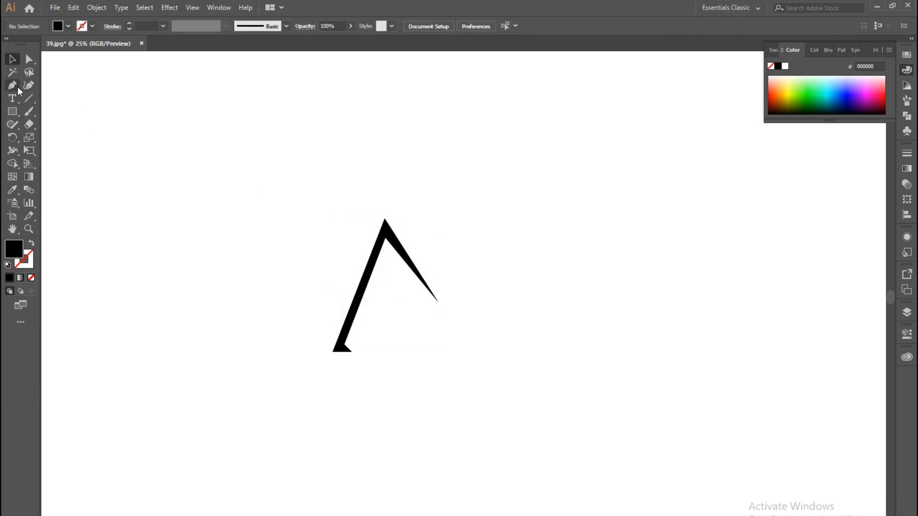
# - Draw a closed black four-sided roof panel with the Pen tool, sloping down to the right beside the gable
pyautogui.click(396, 219)
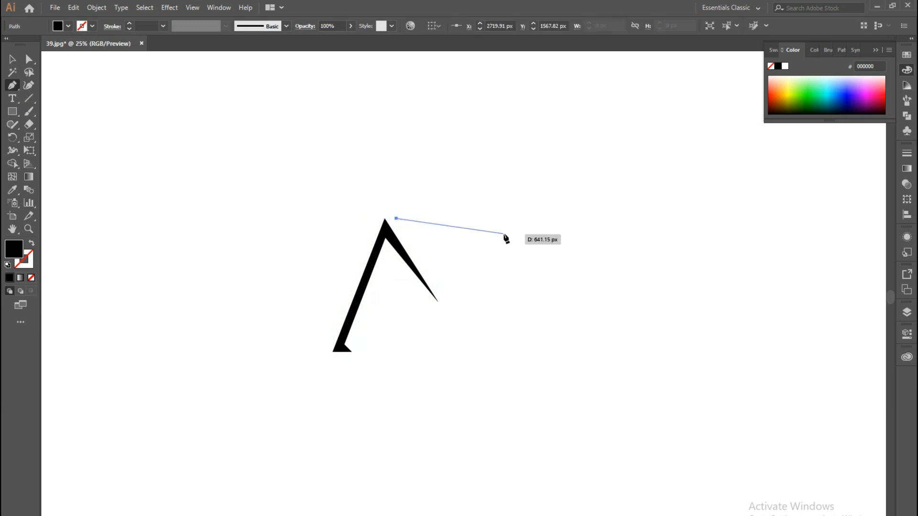
pyautogui.click(507, 229)
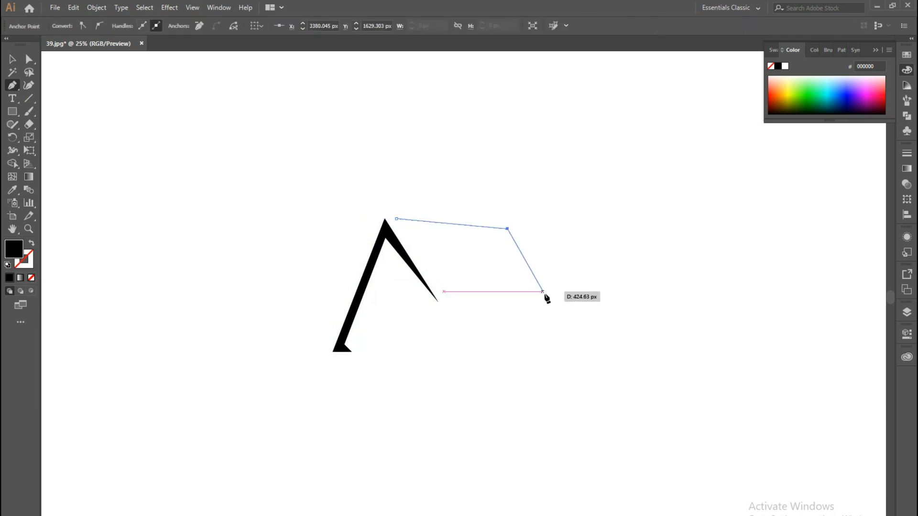
pyautogui.click(592, 352)
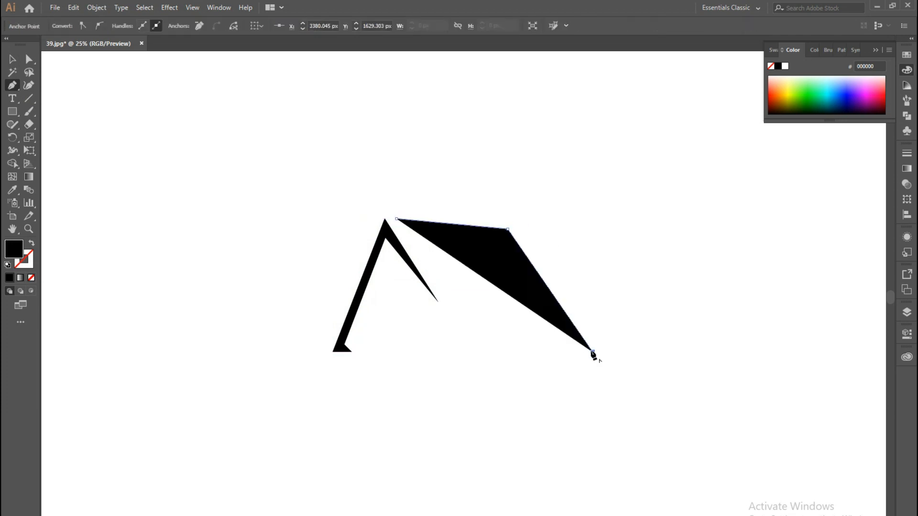
pyautogui.click(494, 352)
pyautogui.click(396, 218)
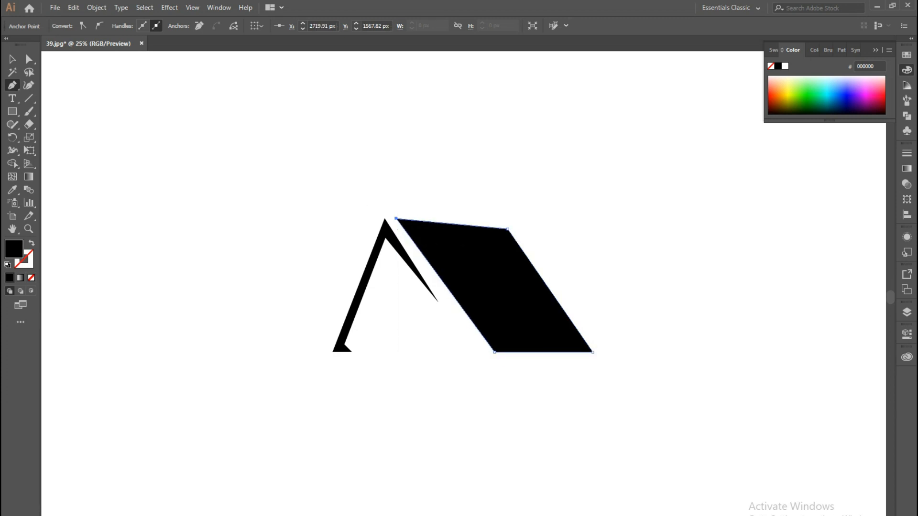
# - Move the roof panel's lower-left corner slightly outward to widen its base
pyautogui.click(29, 60)
pyautogui.moveTo(494, 353); pyautogui.dragTo(485, 355)
pyautogui.click(201, 204)
# - Move the gable and roof panel together horizontally to the left
pyautogui.click(12, 59)
pyautogui.moveTo(214, 149); pyautogui.dragTo(528, 356)
pyautogui.moveTo(493, 303); pyautogui.dragTo(432, 302)
pyautogui.click(199, 144)
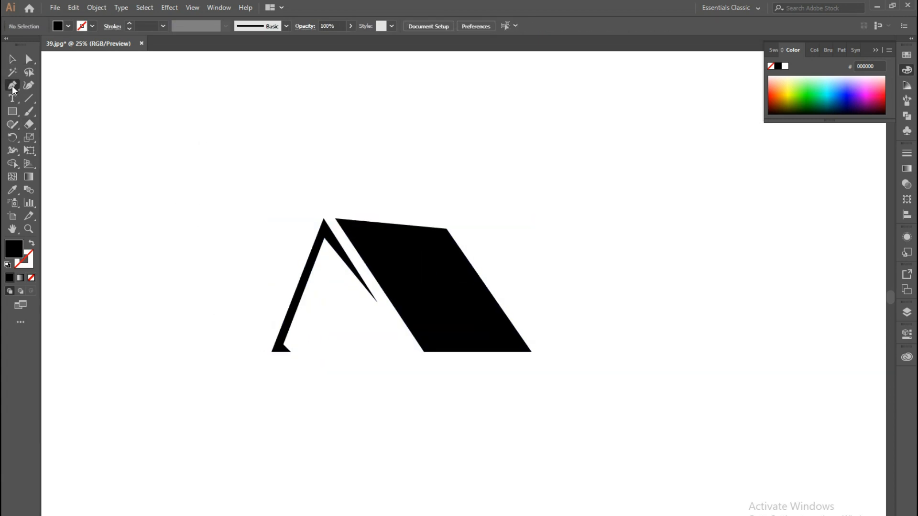
# - Draw a black double-peaked roof with the Pen tool above the panel, with thin outer eaves and an arched lower edge between the peaks
pyautogui.click(381, 214)
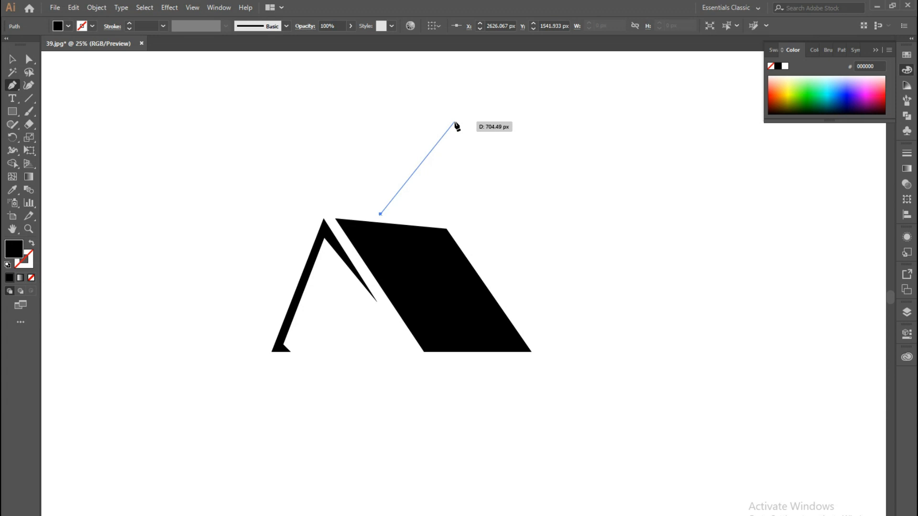
pyautogui.click(454, 120)
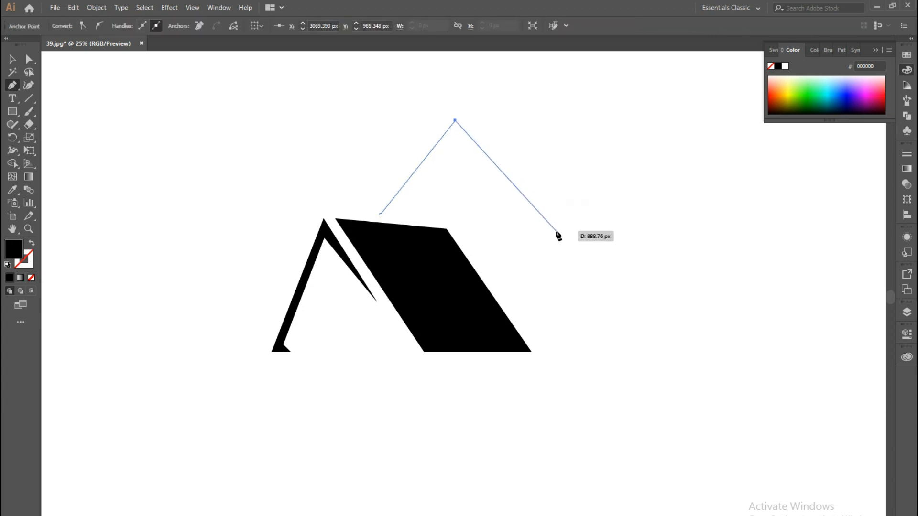
pyautogui.click(556, 231)
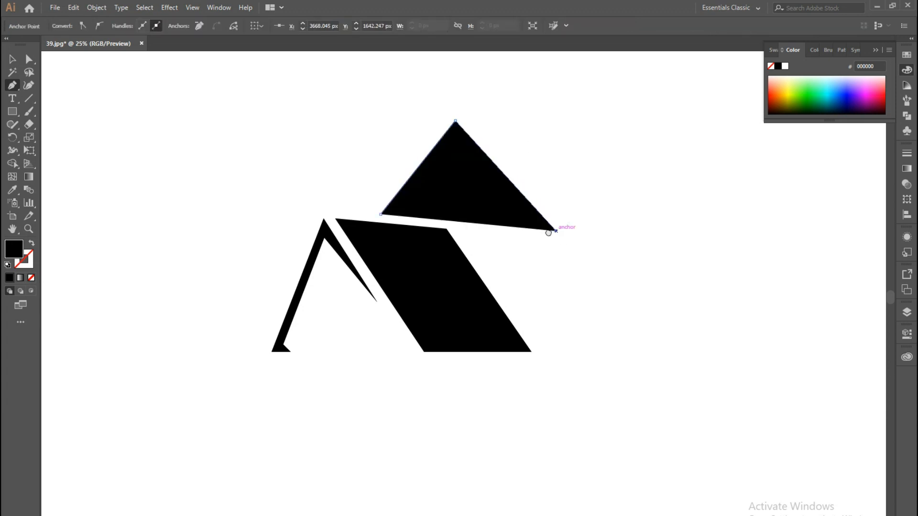
pyautogui.moveTo(557, 232); pyautogui.dragTo(464, 230)
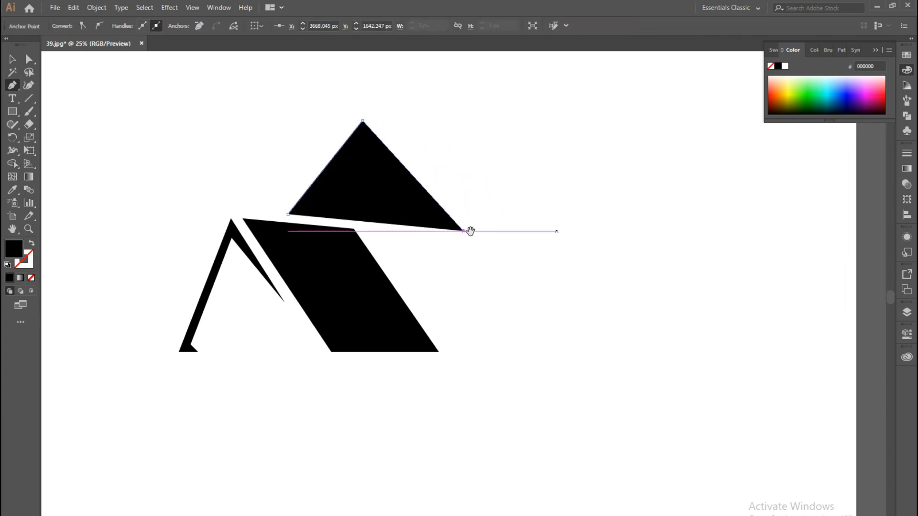
pyautogui.click(576, 176)
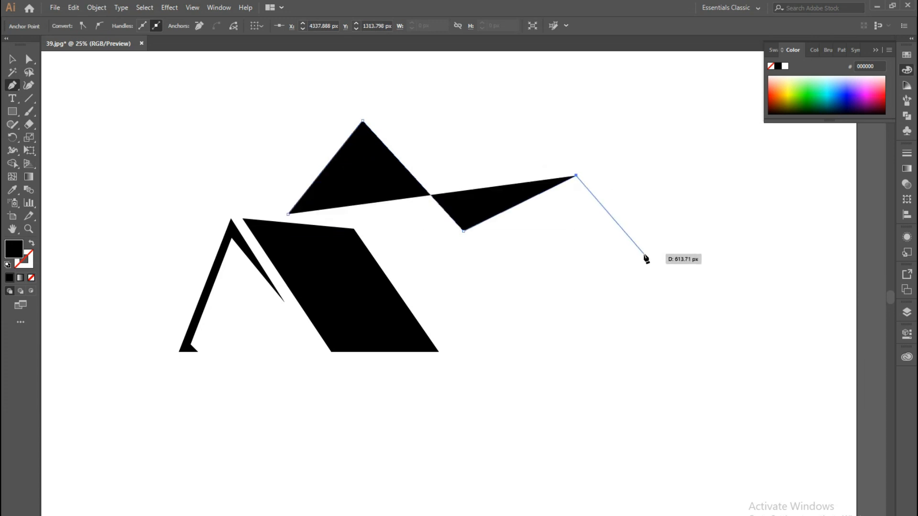
pyautogui.click(658, 291)
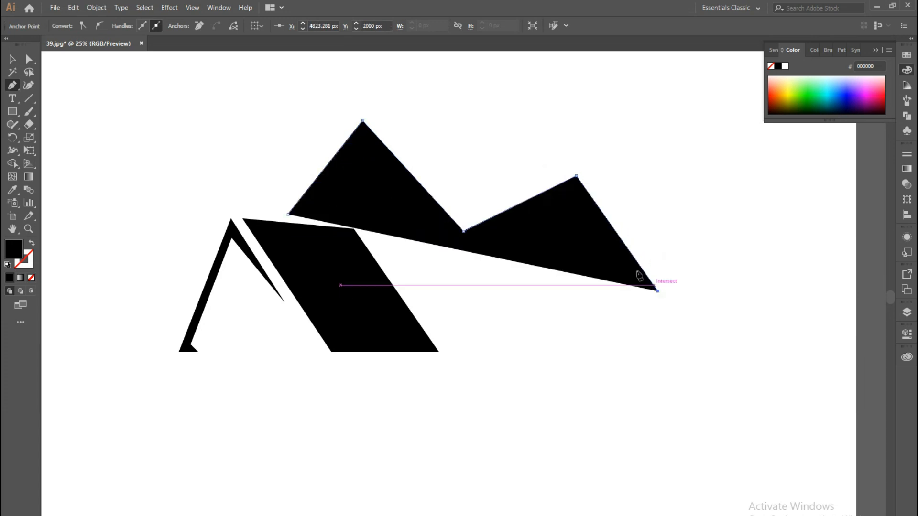
pyautogui.click(575, 192)
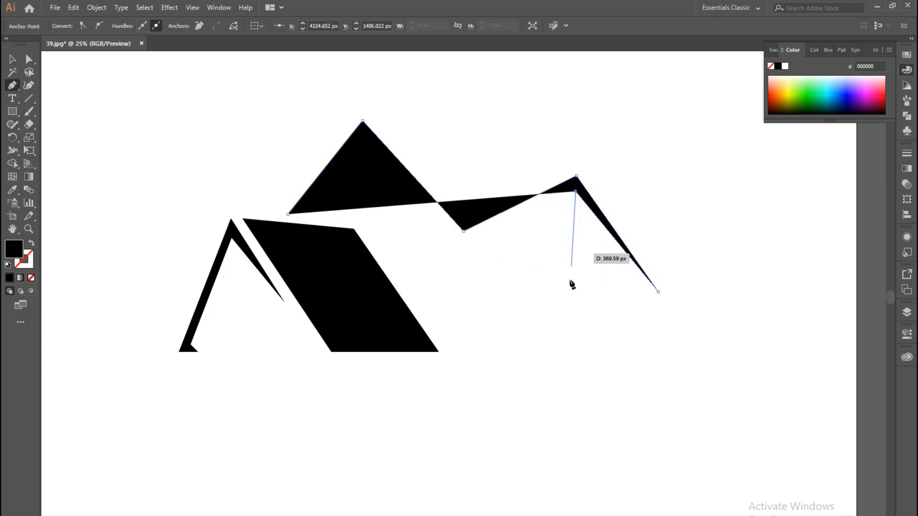
pyautogui.click(536, 297)
pyautogui.moveTo(445, 297); pyautogui.dragTo(400, 324)
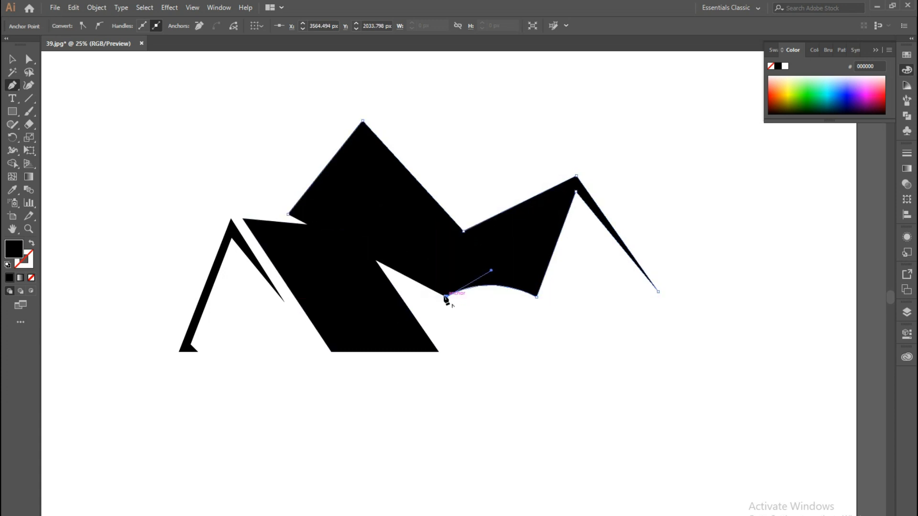
pyautogui.click(365, 139)
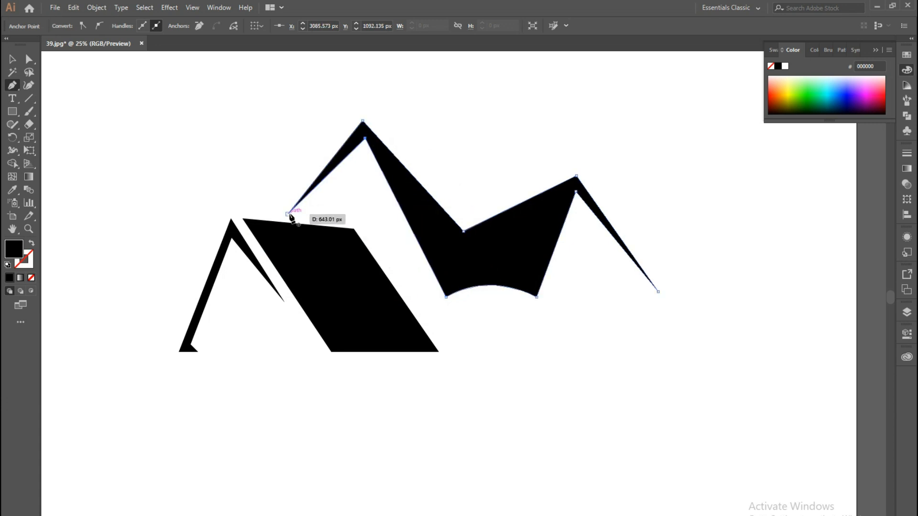
# - Align the tall peak's inner apex beneath its outer apex and stretch the small gable's left foot outward
pyautogui.click(33, 60)
pyautogui.moveTo(365, 138); pyautogui.dragTo(362, 138)
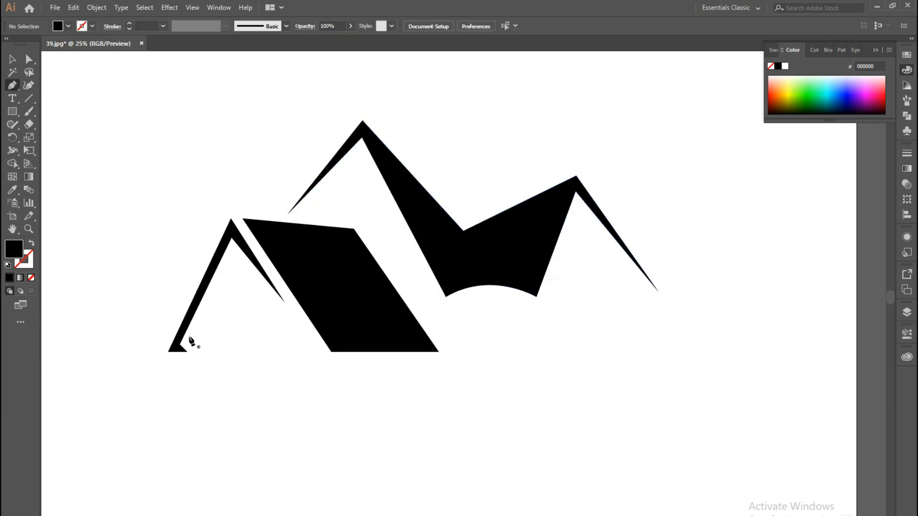
# - Draw a thin black chevron inside the small left gable, following its inner edges
pyautogui.click(187, 336)
pyautogui.click(232, 248)
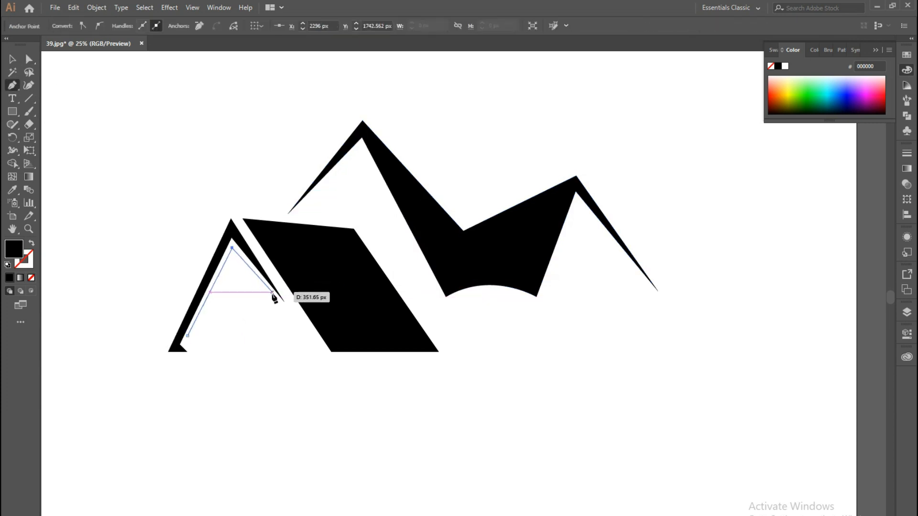
pyautogui.click(271, 292)
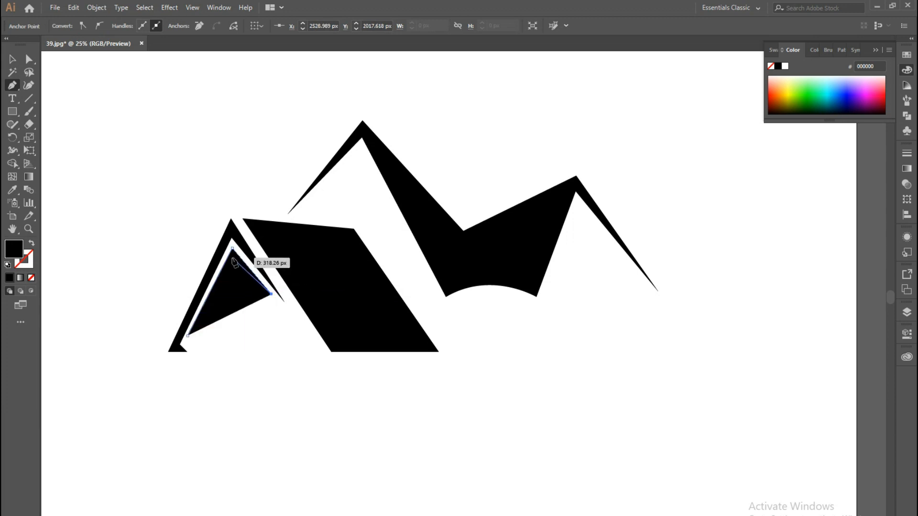
pyautogui.click(188, 336)
pyautogui.click(12, 59)
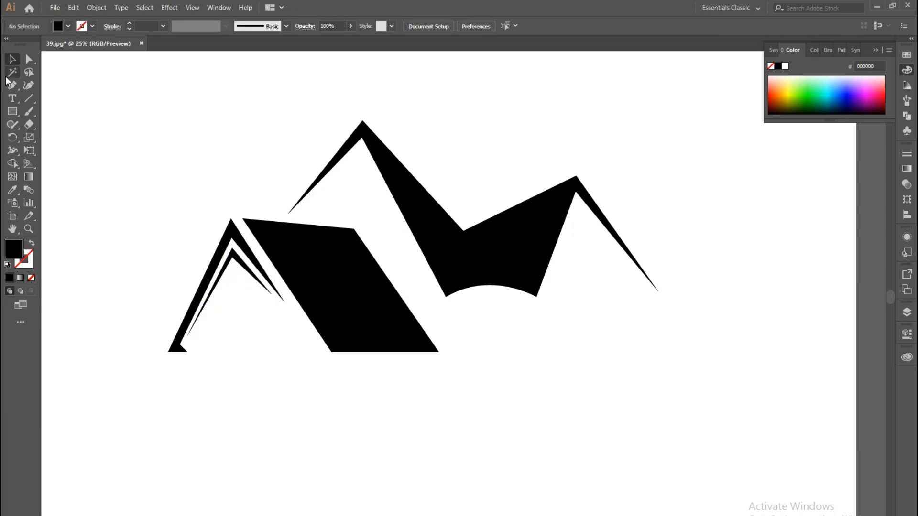
# - Draw a thin black chevron inside the tall middle peak, parallel to its inner edges
pyautogui.click(297, 208)
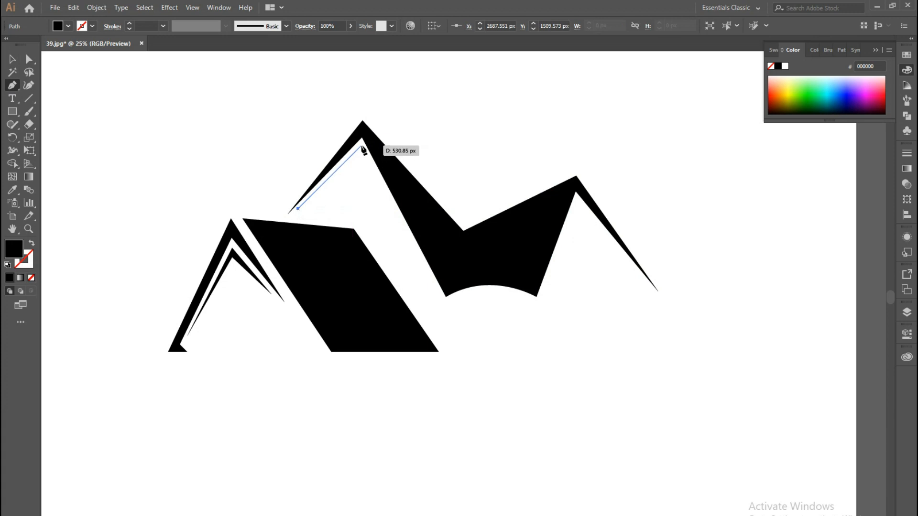
pyautogui.click(361, 144)
pyautogui.click(438, 294)
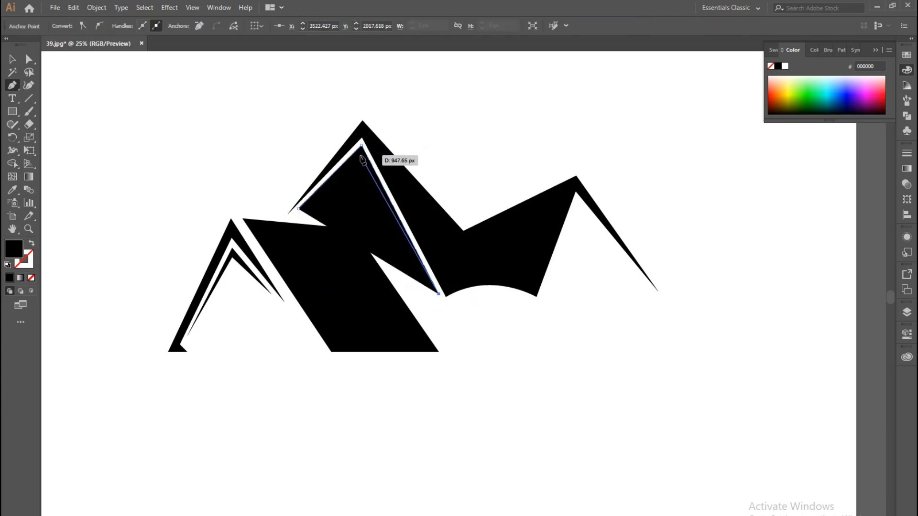
pyautogui.click(360, 154)
# - Draw a thin black chevron inside the right peak, parallel to its inner edges, and deselect it
pyautogui.click(544, 288)
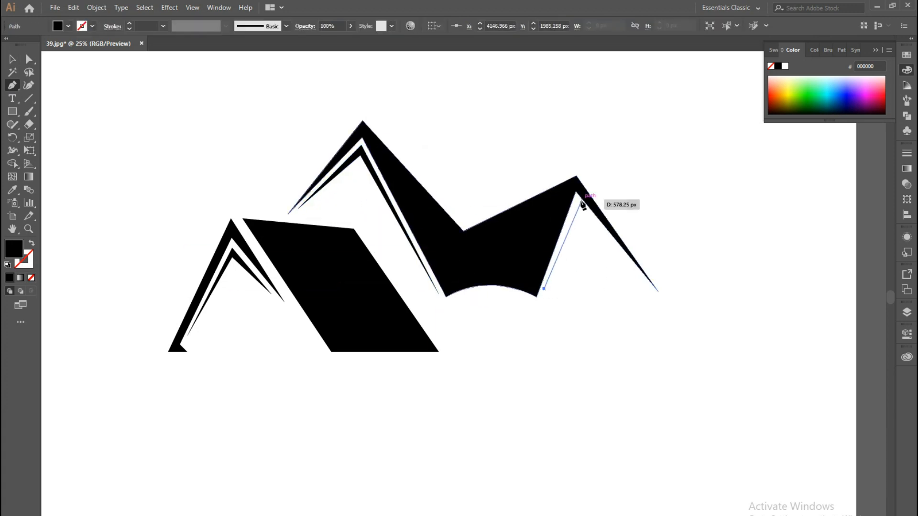
pyautogui.click(577, 201)
pyautogui.click(646, 286)
pyautogui.click(577, 212)
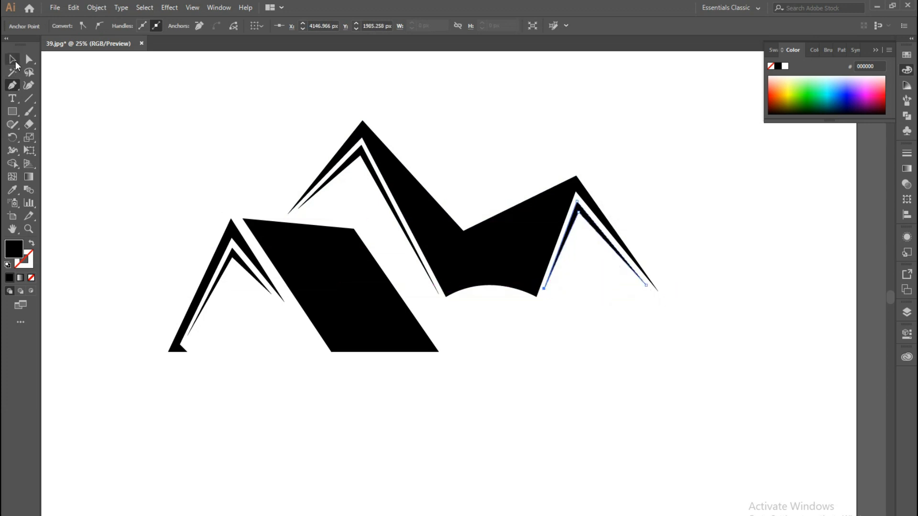
pyautogui.click(16, 65)
pyautogui.click(67, 88)
# - Draw a closed black back-roof shape in the valley between the two peaks, leaving a narrow white gap
pyautogui.click(11, 88)
pyautogui.click(389, 138)
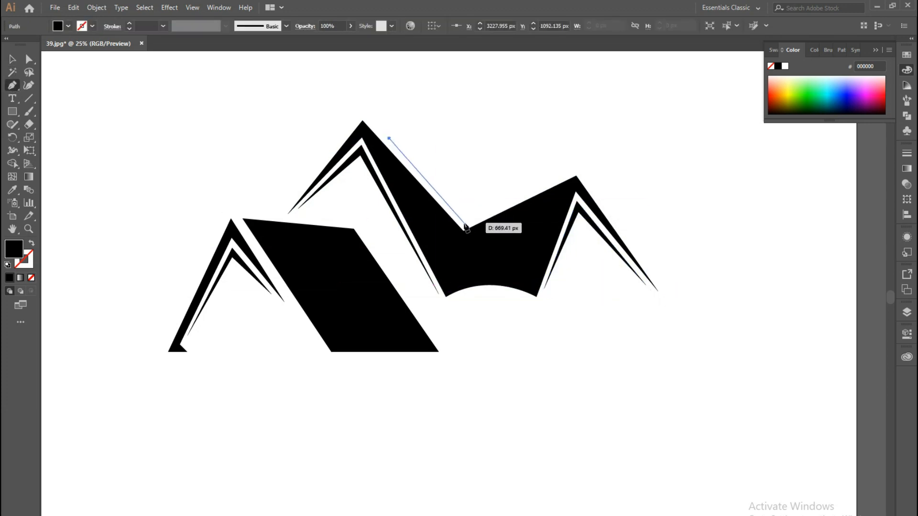
pyautogui.click(463, 222)
pyautogui.click(568, 173)
pyautogui.click(472, 175)
pyautogui.click(389, 139)
pyautogui.keyDown('ctrl'); pyautogui.click(56, 91); pyautogui.keyUp('ctrl')
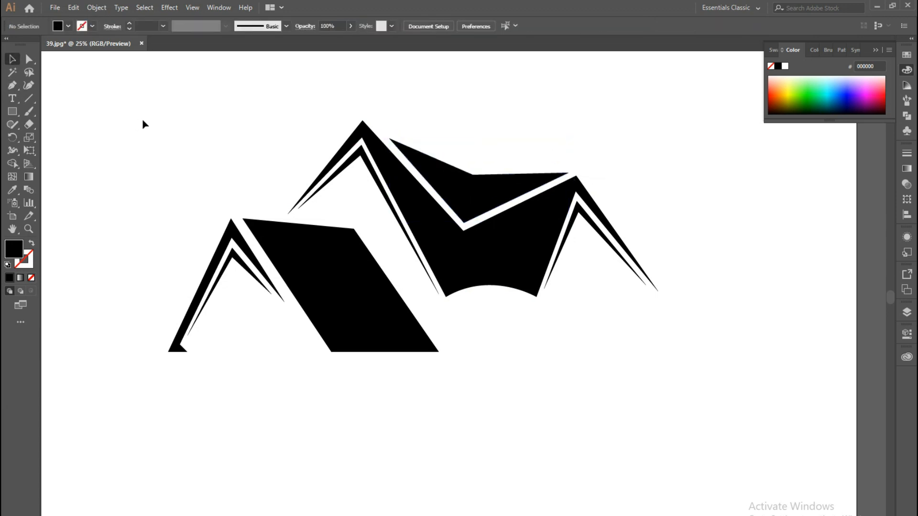
# - Draw a small black rectangular pane beside the house and duplicate it into a two-by-two window
pyautogui.click(139, 135)
pyautogui.click(139, 151)
pyautogui.click(127, 151)
pyautogui.click(8, 62)
pyautogui.moveTo(134, 144); pyautogui.dragTo(149, 145)
pyautogui.rightClick(160, 140)
pyautogui.moveTo(109, 116); pyautogui.dragTo(152, 170)
pyautogui.click(180, 207)
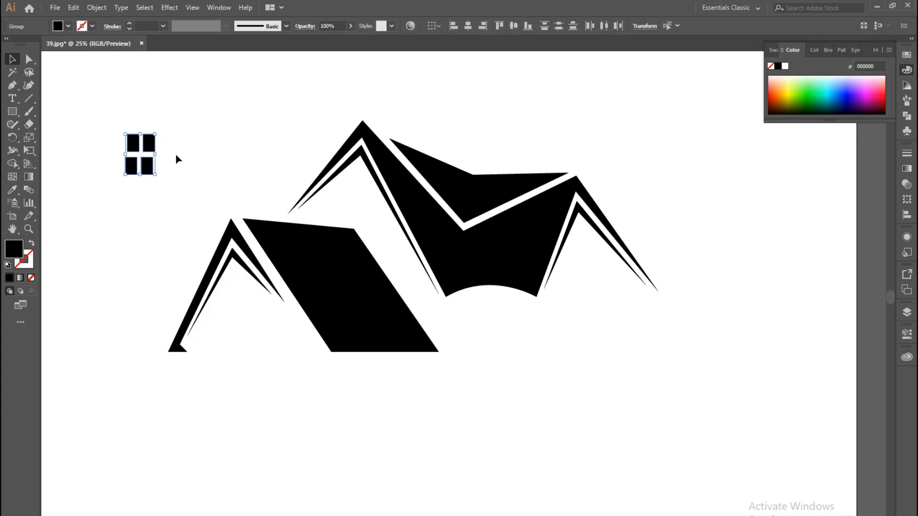
# - Left-align the window's pane rows and round the tops of the two upper panes
pyautogui.click(453, 25)
pyautogui.moveTo(102, 113); pyautogui.dragTo(180, 146)
pyautogui.press('a')
pyautogui.moveTo(146, 140); pyautogui.dragTo(136, 167)
# - Group the window panes and place a copy of the window inside each of the three gables
pyautogui.click(12, 58)
pyautogui.moveTo(111, 113); pyautogui.dragTo(182, 193)
pyautogui.rightClick(137, 144)
pyautogui.click(143, 215)
pyautogui.moveTo(147, 164); pyautogui.dragTo(362, 210)
pyautogui.moveTo(361, 210); pyautogui.dragTo(599, 281)
pyautogui.click(586, 397)
# - Select the whole house drawing and move it slightly upward
pyautogui.moveTo(136, 114); pyautogui.dragTo(564, 317)
pyautogui.moveTo(478, 255); pyautogui.dragTo(475, 233)
pyautogui.click(262, 311)
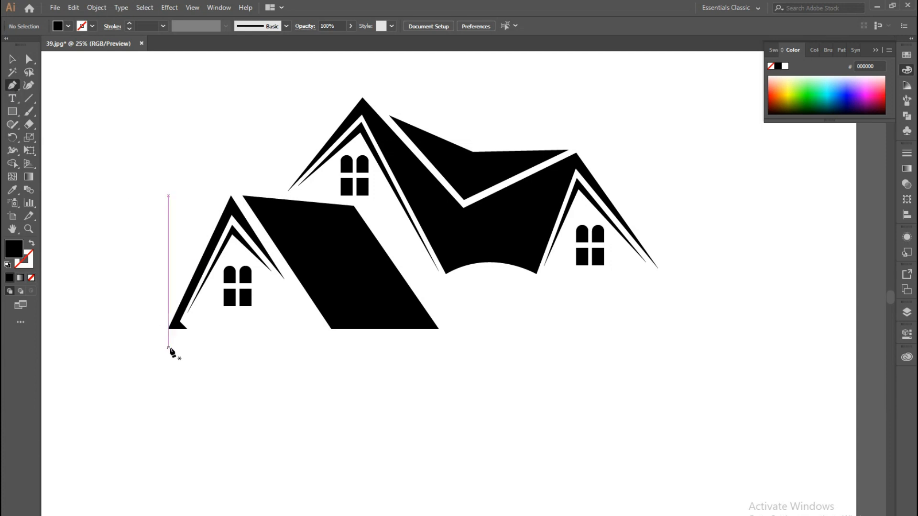
pyautogui.click(168, 401)
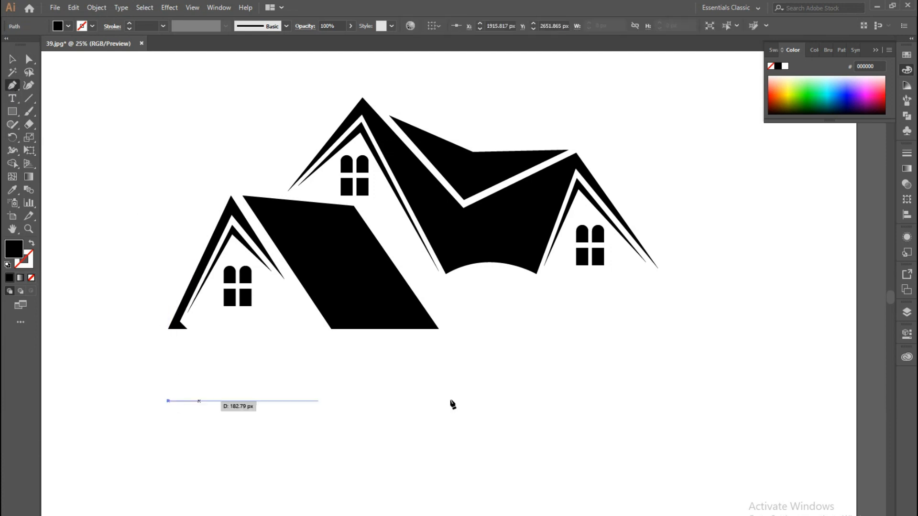
pyautogui.moveTo(548, 398); pyautogui.dragTo(798, 467)
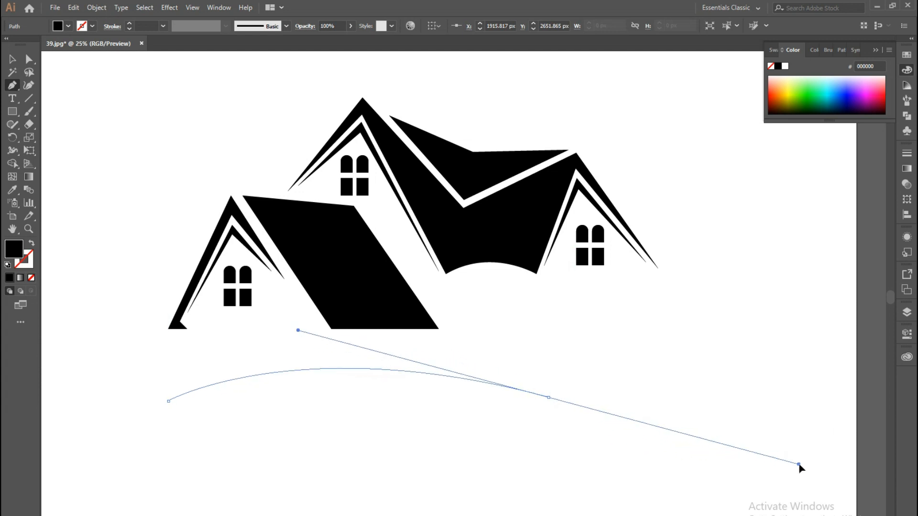
pyautogui.click(73, 8)
pyautogui.click(95, 20)
# - Draw an S-shaped curve about 3275 px wide beneath the house, ending high beyond the right roof
pyautogui.click(159, 397)
pyautogui.moveTo(438, 423); pyautogui.dragTo(574, 515)
pyautogui.click(710, 320)
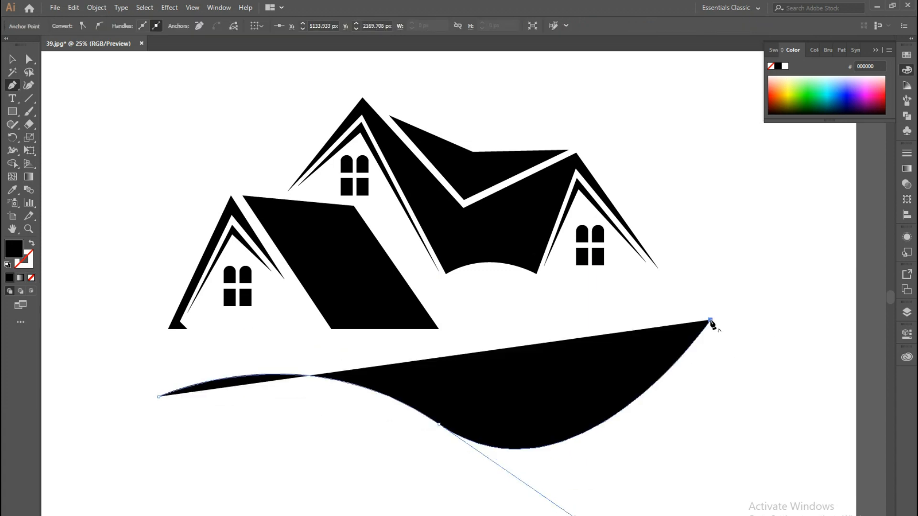
# - Move the curve up and left closer to the house and swap its black fill to a stroke
pyautogui.click(12, 59)
pyautogui.click(168, 297)
pyautogui.moveTo(349, 384); pyautogui.dragTo(323, 346)
pyautogui.hotkey('shift', 'x')
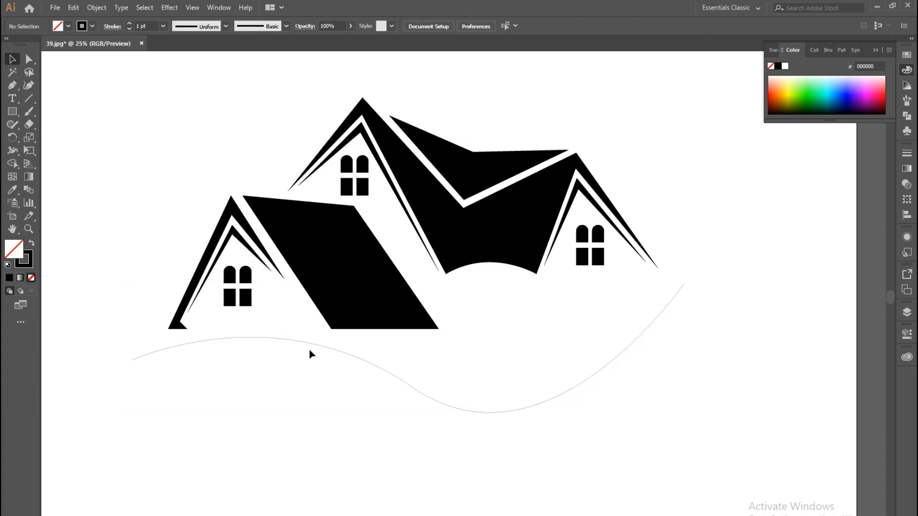
# - Shorten the curve's middle anchor handle to flatten the curve to about 698 px high
pyautogui.press('a')
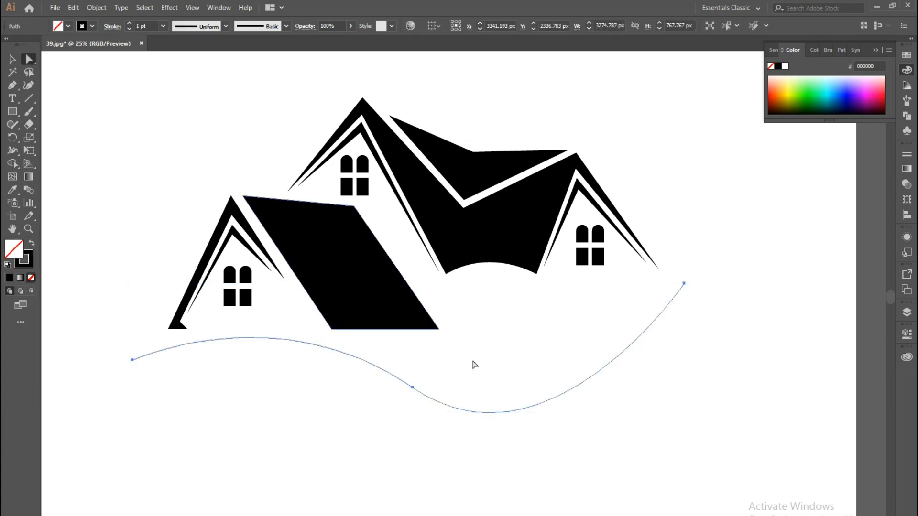
pyautogui.click(412, 387)
pyautogui.moveTo(549, 484); pyautogui.dragTo(541, 452)
# - Apply a tapered width profile to the curve and set its stroke weight to 210 pt
pyautogui.press('v')
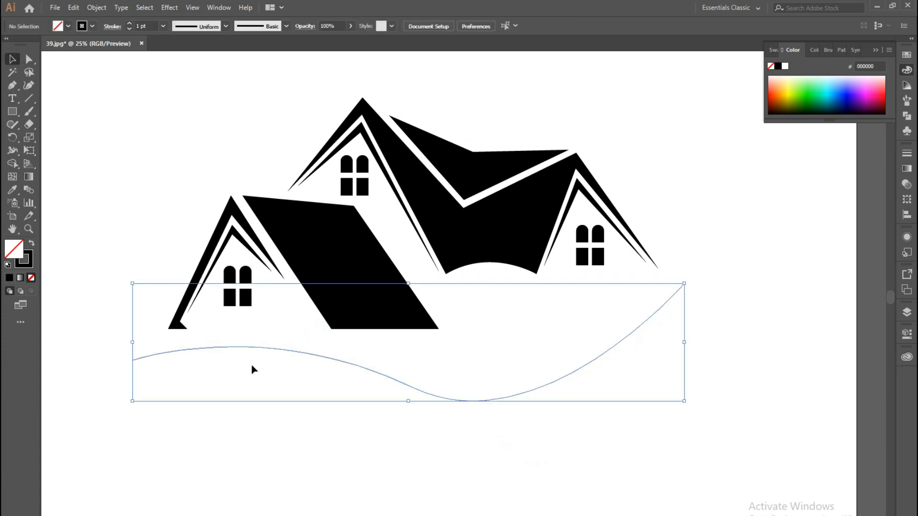
pyautogui.click(225, 26)
pyautogui.click(201, 117)
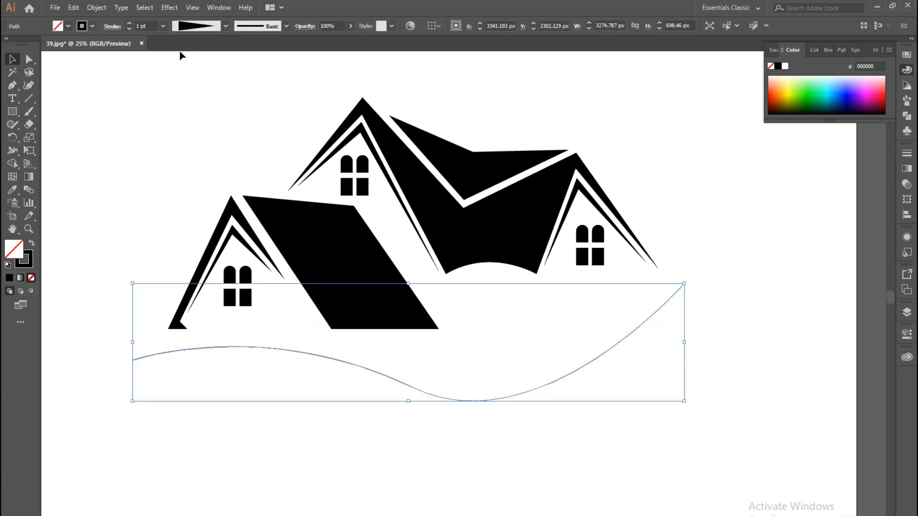
pyautogui.moveTo(129, 23); pyautogui.dragTo(129, 23)
pyautogui.click(111, 106)
# - Nudge the tapered swoosh slightly right and resize it so its thin end rises beside the right roof
pyautogui.click(211, 337)
pyautogui.moveTo(225, 345); pyautogui.dragTo(234, 345)
pyautogui.moveTo(692, 284); pyautogui.dragTo(676, 263)
pyautogui.moveTo(415, 402); pyautogui.dragTo(414, 396)
pyautogui.click(425, 456)
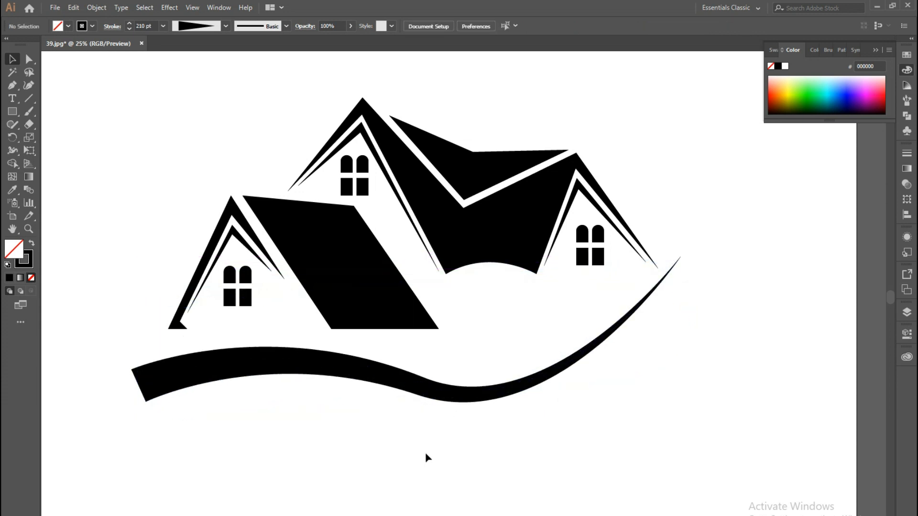
# - Fill the left house's large slanted roof panel with red CC0202
pyautogui.click(339, 277)
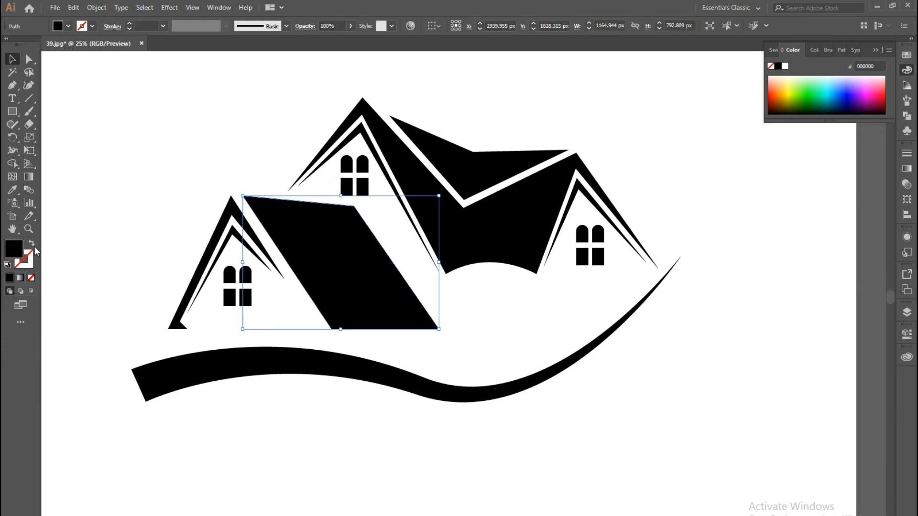
pyautogui.doubleClick(16, 248)
pyautogui.write('cc0202')
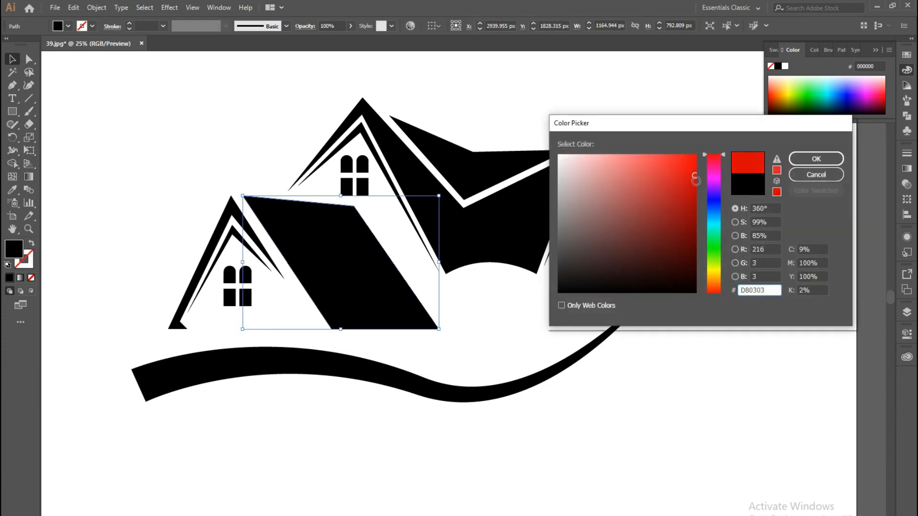
pyautogui.click(815, 159)
pyautogui.click(203, 83)
# - Darken the left house's slanted roof panel fill to A80707
pyautogui.click(326, 268)
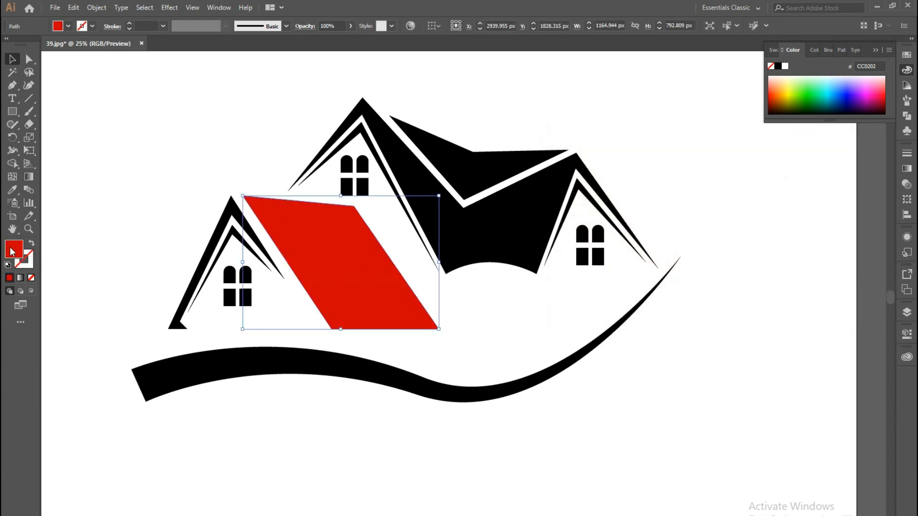
pyautogui.doubleClick(16, 249)
pyautogui.write('a80707')
pyautogui.click(817, 158)
# - Sample the roof panel's red onto the left outer gable and darken its fill to 680404
pyautogui.click(215, 216)
pyautogui.click(221, 220)
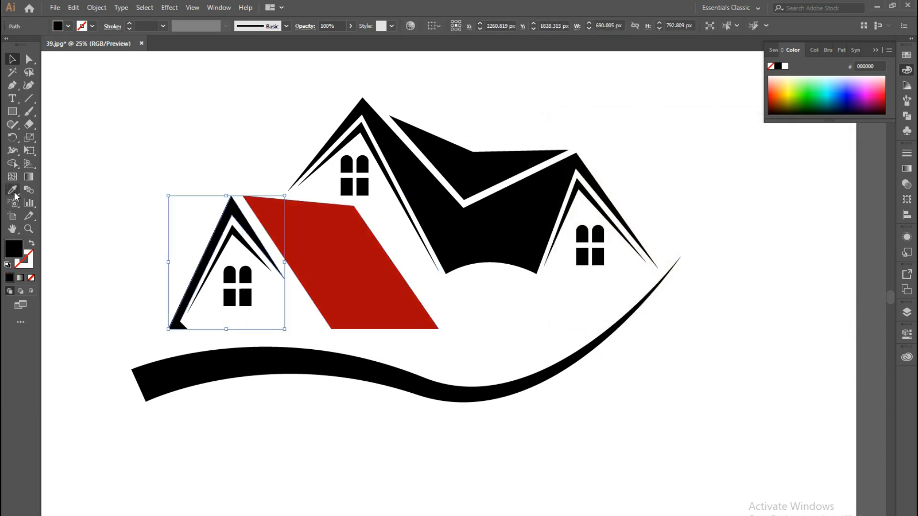
pyautogui.click(12, 190)
pyautogui.click(296, 229)
pyautogui.click(12, 59)
pyautogui.doubleClick(16, 249)
pyautogui.click(692, 236)
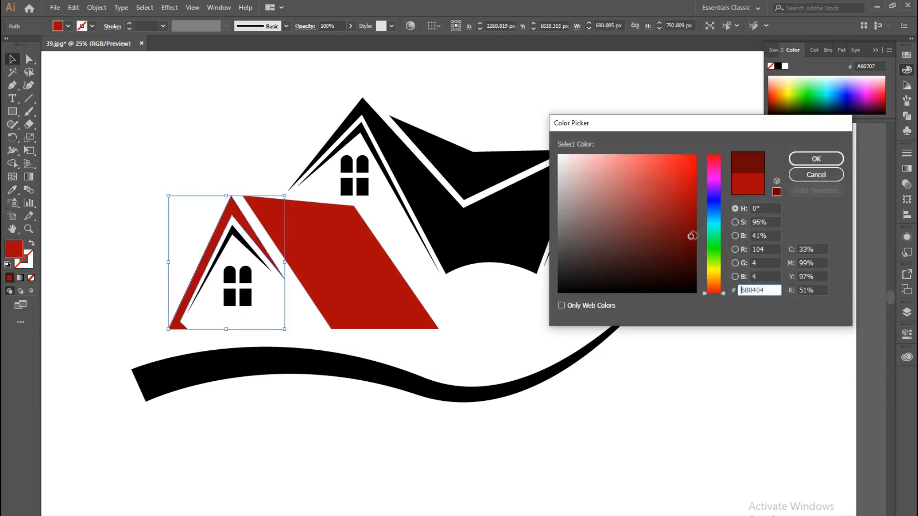
pyautogui.click(816, 159)
# - Fill the left house's thin inner gable line with light grey
pyautogui.click(223, 230)
pyautogui.click(238, 237)
pyautogui.doubleClick(15, 249)
pyautogui.click(558, 193)
pyautogui.click(816, 159)
pyautogui.click(741, 398)
# - Set the left house's outer gable fill to a brighter dark red
pyautogui.click(236, 226)
pyautogui.doubleClick(16, 249)
pyautogui.click(692, 215)
pyautogui.click(816, 158)
pyautogui.click(781, 390)
# - Fill the large central roof shape with the red sampled from the left slanted roof panel
pyautogui.click(441, 195)
pyautogui.click(12, 190)
pyautogui.click(298, 232)
pyautogui.click(12, 59)
pyautogui.click(124, 109)
# - Fill the upper rear roof section with the dark red sampled from the left outer gable
pyautogui.click(461, 167)
pyautogui.click(13, 190)
pyautogui.click(232, 209)
pyautogui.click(12, 59)
pyautogui.click(140, 123)
# - Fill the middle and right inner gable lines with the light grey sampled from the left one
pyautogui.click(595, 206)
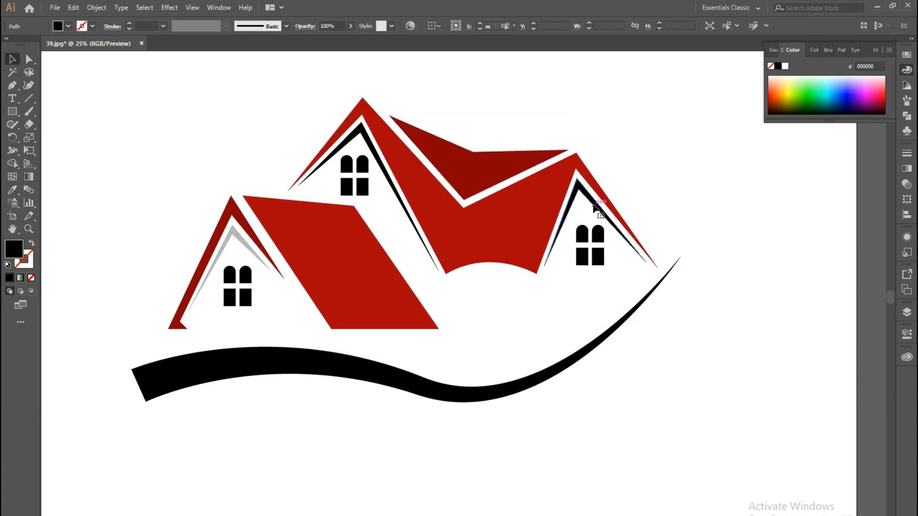
pyautogui.keyDown('shift'); pyautogui.click(410, 204); pyautogui.keyUp('shift')
pyautogui.click(13, 190)
pyautogui.click(218, 256)
pyautogui.click(12, 59)
# - Fill the grouped windows of all three gables with dark grey 212121
pyautogui.click(242, 293)
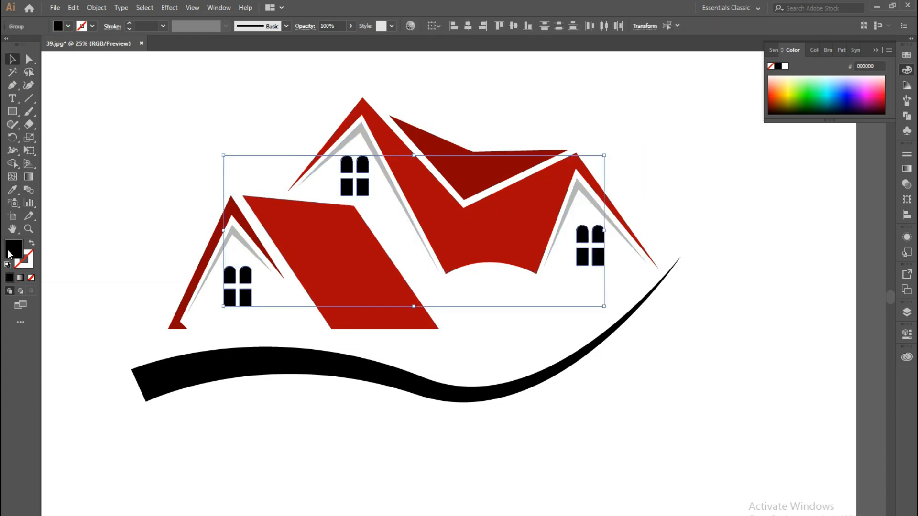
pyautogui.doubleClick(13, 248)
pyautogui.write('212121')
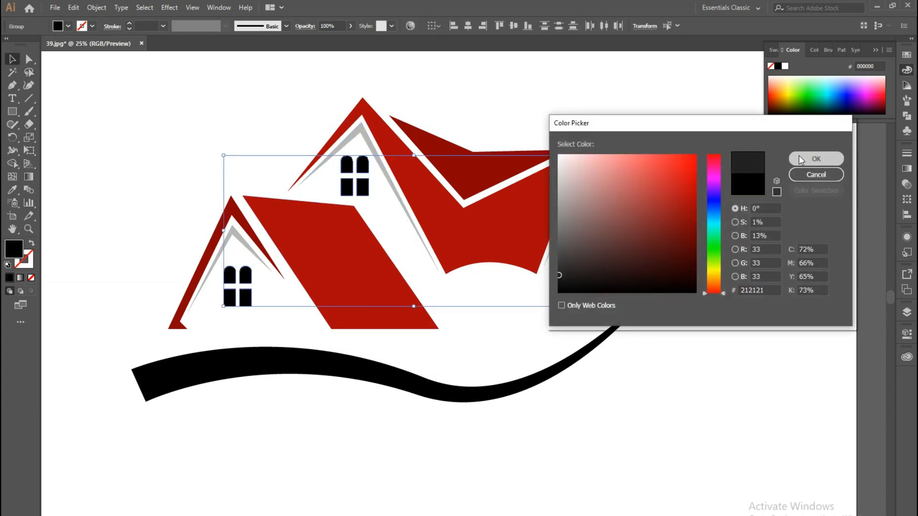
pyautogui.click(816, 159)
pyautogui.click(546, 79)
# - Expand the swoosh's appearance and fill the resulting shape with dark green 045E13
pyautogui.click(286, 366)
pyautogui.click(94, 7)
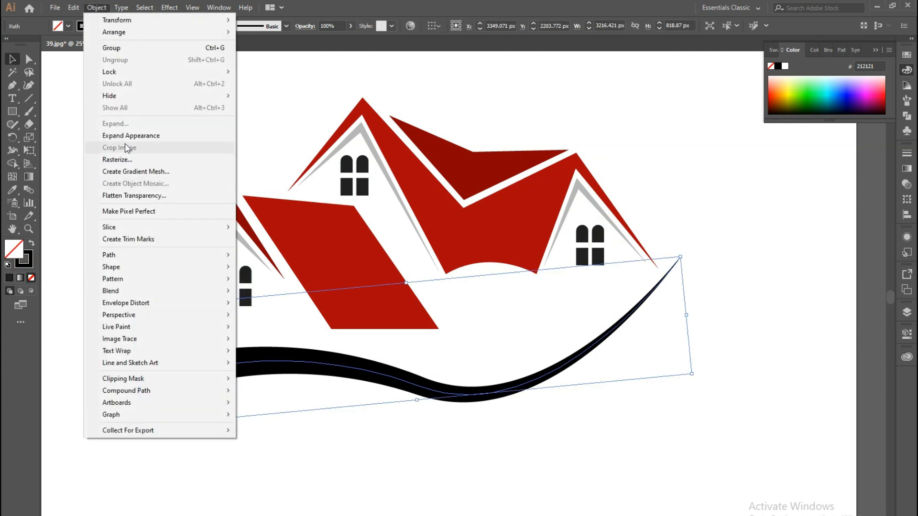
pyautogui.click(123, 136)
pyautogui.doubleClick(15, 249)
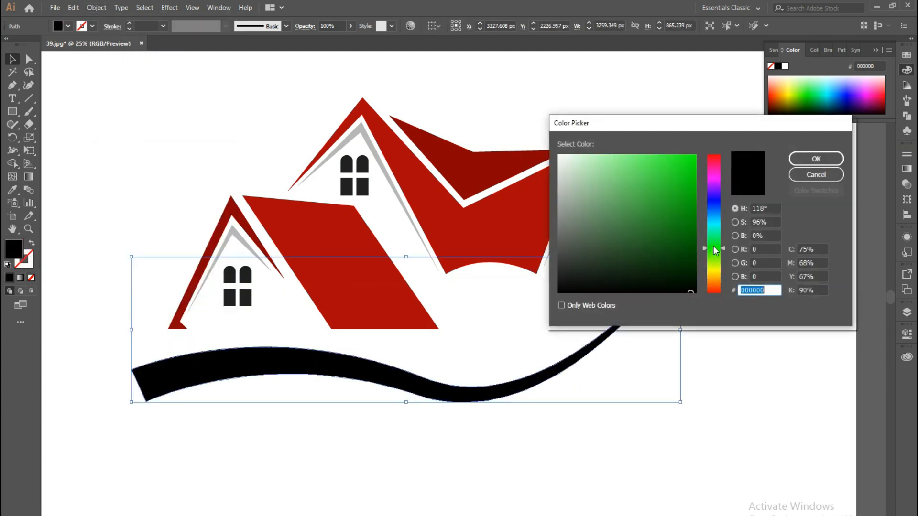
pyautogui.click(692, 242)
pyautogui.click(815, 160)
pyautogui.click(808, 355)
# - Nudge the green swoosh slightly right and group all the logo artwork together
pyautogui.moveTo(488, 393); pyautogui.dragTo(497, 393)
pyautogui.click(136, 98)
pyautogui.moveTo(116, 77); pyautogui.dragTo(669, 480)
pyautogui.rightClick(508, 261)
pyautogui.click(525, 329)
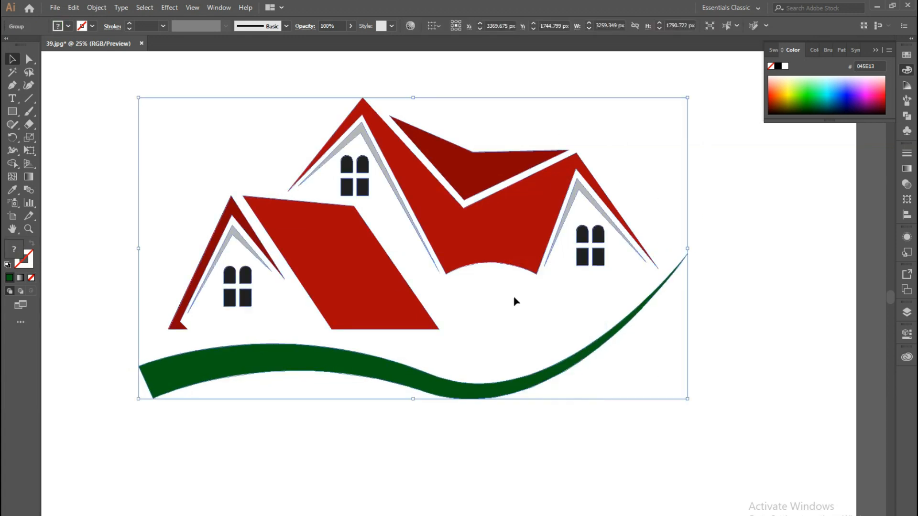
# - Shift the grouped logo slightly right and resize it to about two thirds of the artboard's width
pyautogui.moveTo(689, 248); pyautogui.dragTo(740, 248)
pyautogui.moveTo(515, 193); pyautogui.dragTo(524, 204)
pyautogui.click(77, 86)
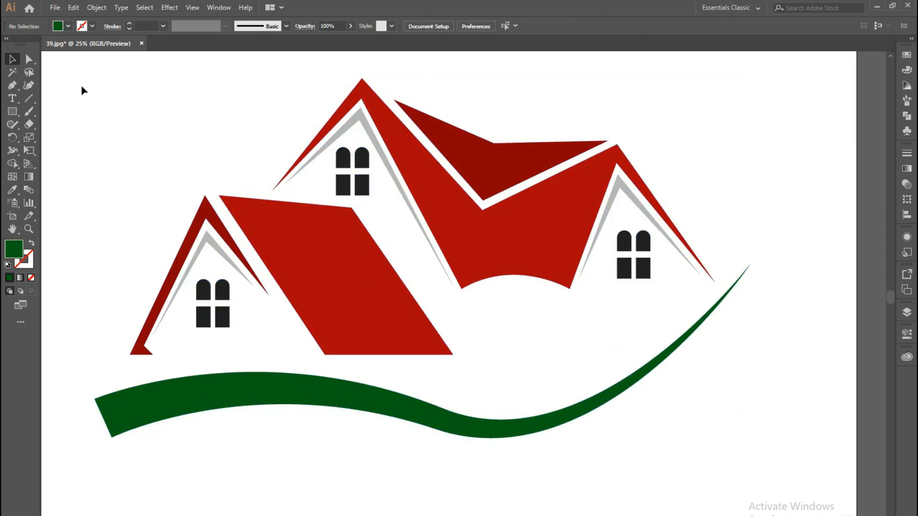
pyautogui.hotkey('ctrl', 'a')
pyautogui.moveTo(751, 259); pyautogui.dragTo(703, 261)
pyautogui.click(162, 262)
# - Place a placeholder text line in Acumin Variable Concept at 280 pt above the left house
pyautogui.click(13, 99)
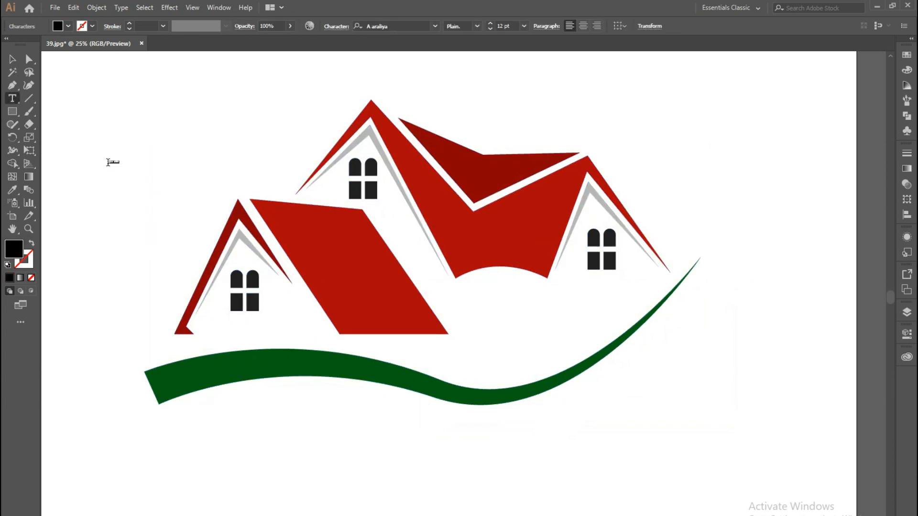
pyautogui.keyDown('shift'); pyautogui.click(490, 24); pyautogui.keyUp('shift')
pyautogui.click(435, 27)
pyautogui.click(502, 111)
pyautogui.click(13, 60)
pyautogui.moveTo(205, 123); pyautogui.dragTo(169, 89)
# - Replace the placeholder text with "home logo design"
pyautogui.press('t')
pyautogui.moveTo(329, 116); pyautogui.dragTo(64, 113)
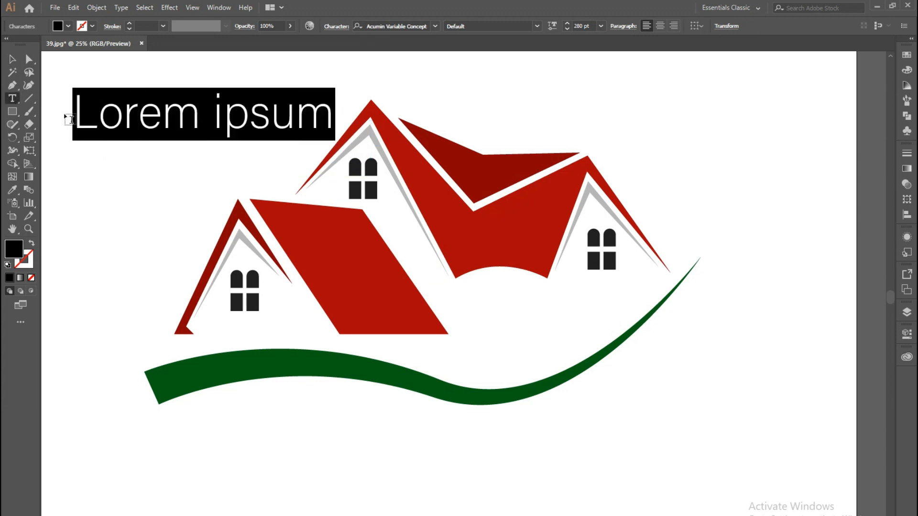
pyautogui.write('home logo')
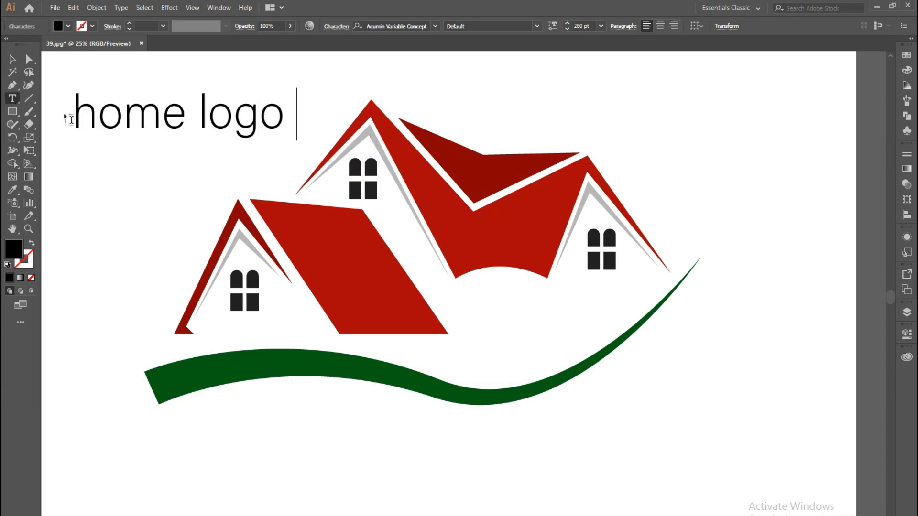
pyautogui.write(' design')
pyautogui.press('Escape')
# - Change the text's capitalization to Title Case
pyautogui.click(121, 7)
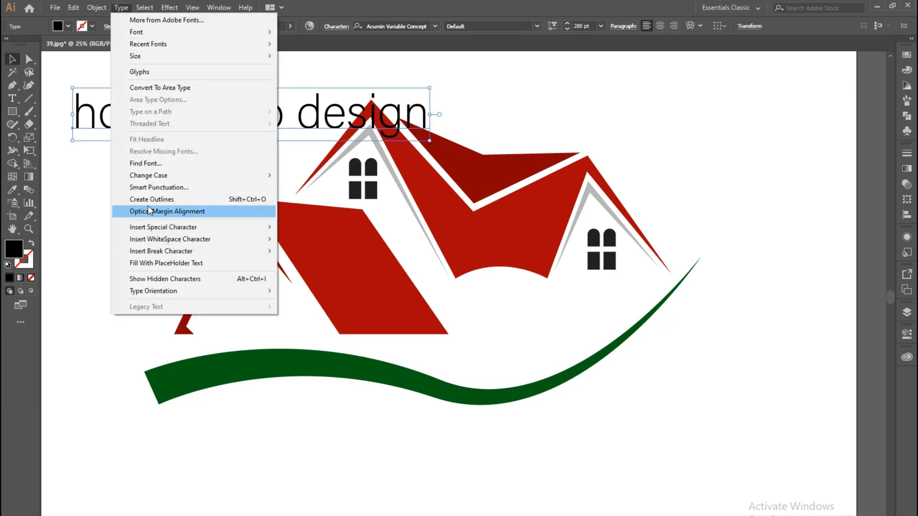
pyautogui.moveTo(152, 176)
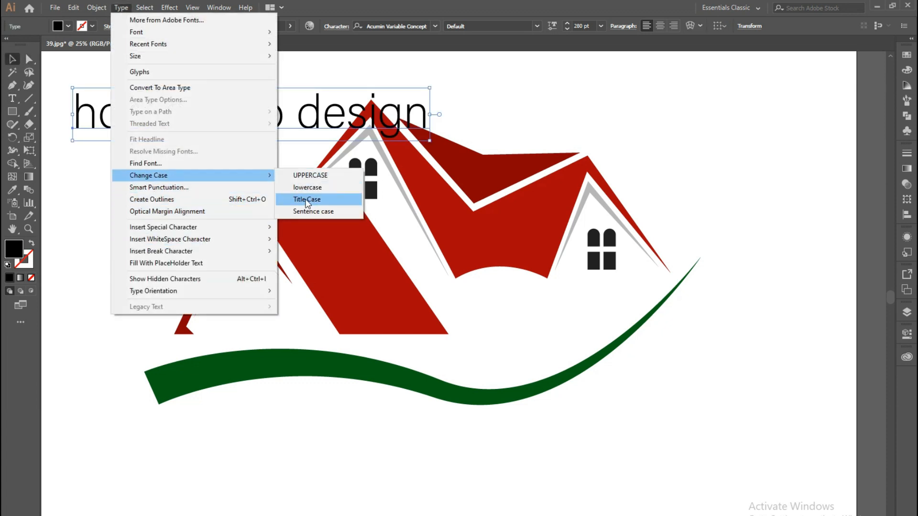
pyautogui.click(304, 200)
# - Set the text's font to Bahnschrift and move the text below the green swoosh
pyautogui.click(435, 25)
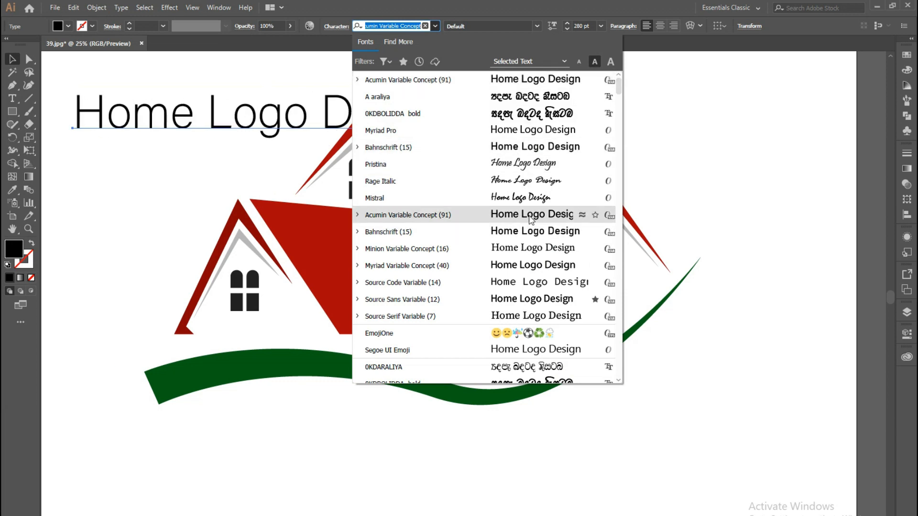
pyautogui.click(518, 152)
pyautogui.moveTo(397, 120); pyautogui.dragTo(540, 454)
# - Convert the title text to outlines and enlarge it slightly
pyautogui.click(121, 7)
pyautogui.click(236, 198)
pyautogui.scroll(-1, 258, 229)
pyautogui.moveTo(606, 436); pyautogui.dragTo(659, 439)
# - Fill the outlined title with a dark green
pyautogui.doubleClick(14, 248)
pyautogui.click(713, 243)
pyautogui.click(693, 256)
pyautogui.click(814, 160)
pyautogui.click(759, 337)
# - Undo the title's recolouring, scaling and conversion to outlines
pyautogui.click(357, 449)
pyautogui.click(74, 8)
pyautogui.click(85, 21)
pyautogui.click(74, 8)
pyautogui.click(84, 22)
pyautogui.click(74, 8)
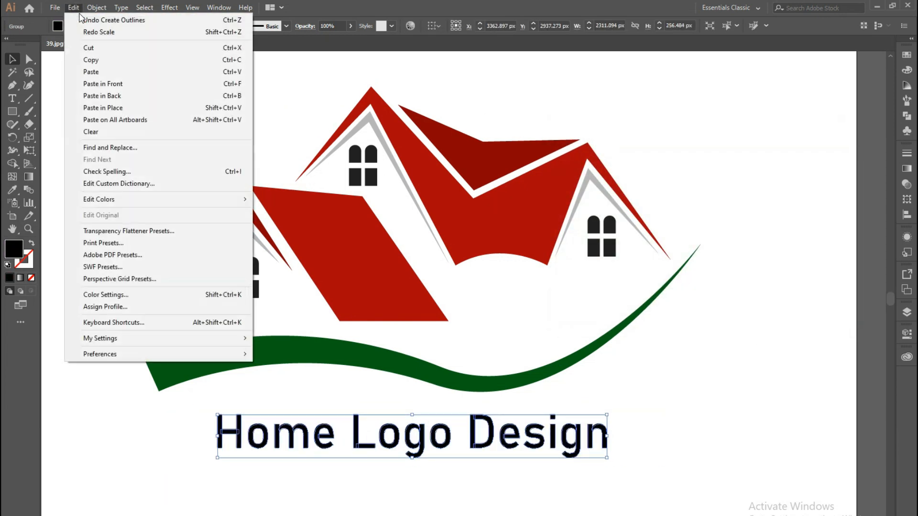
pyautogui.click(82, 20)
pyautogui.click(75, 8)
pyautogui.click(265, 113)
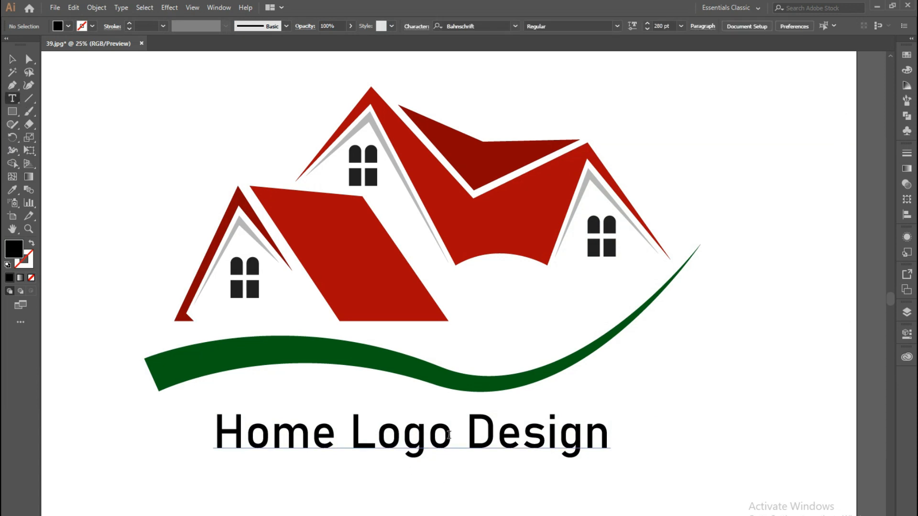
# - Colour the words "Home Logo" in the title a very dark red
pyautogui.moveTo(449, 435); pyautogui.dragTo(213, 433)
pyautogui.doubleClick(13, 249)
pyautogui.click(713, 247)
pyautogui.click(714, 158)
pyautogui.click(816, 158)
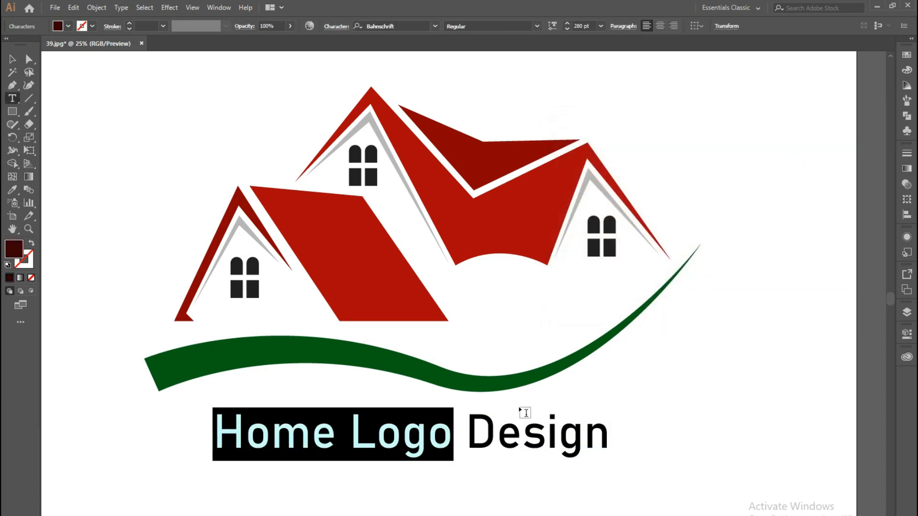
# - Colour the word "Design" in the title a very dark green
pyautogui.moveTo(466, 432); pyautogui.dragTo(600, 430)
pyautogui.doubleClick(13, 249)
pyautogui.click(715, 242)
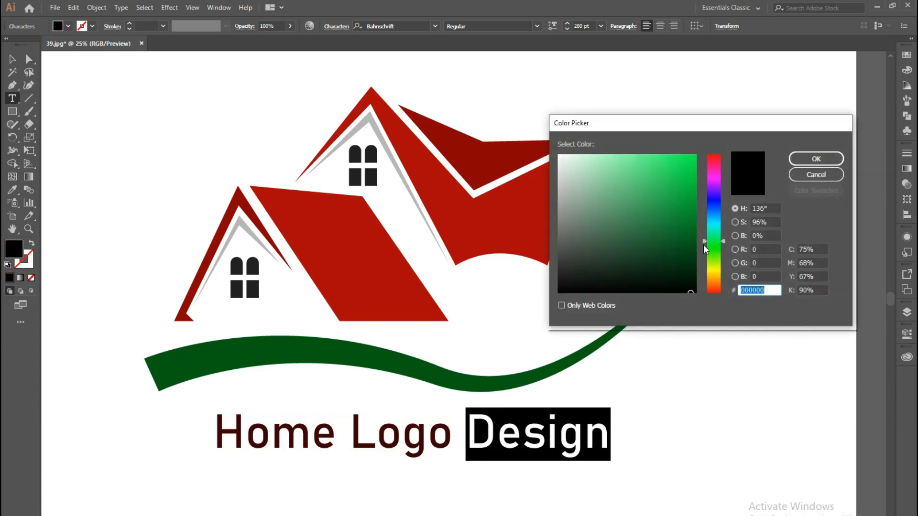
pyautogui.click(816, 159)
pyautogui.click(12, 60)
pyautogui.click(122, 130)
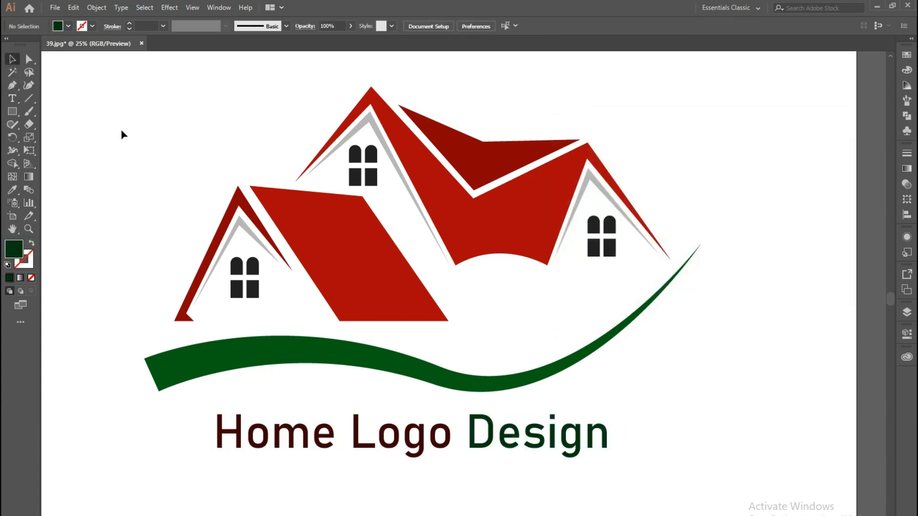
# - Enlarge the title text to about 374 pt and centre it horizontally with the house logo
pyautogui.click(586, 438)
pyautogui.moveTo(615, 432); pyautogui.dragTo(680, 430)
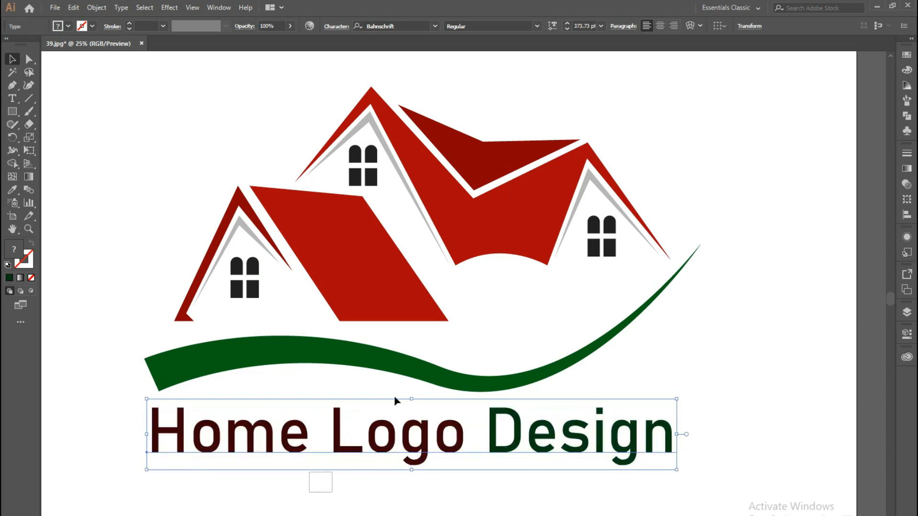
pyautogui.hotkey('ctrl', 'a')
pyautogui.click(367, 26)
pyautogui.click(191, 124)
# - Select the "Home Logo Design" title and open the type commands
pyautogui.click(181, 432)
pyautogui.click(121, 8)
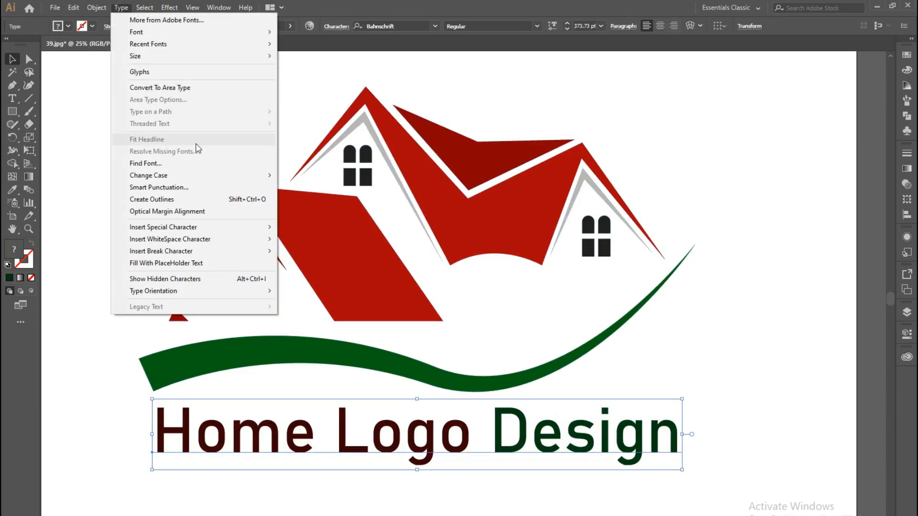